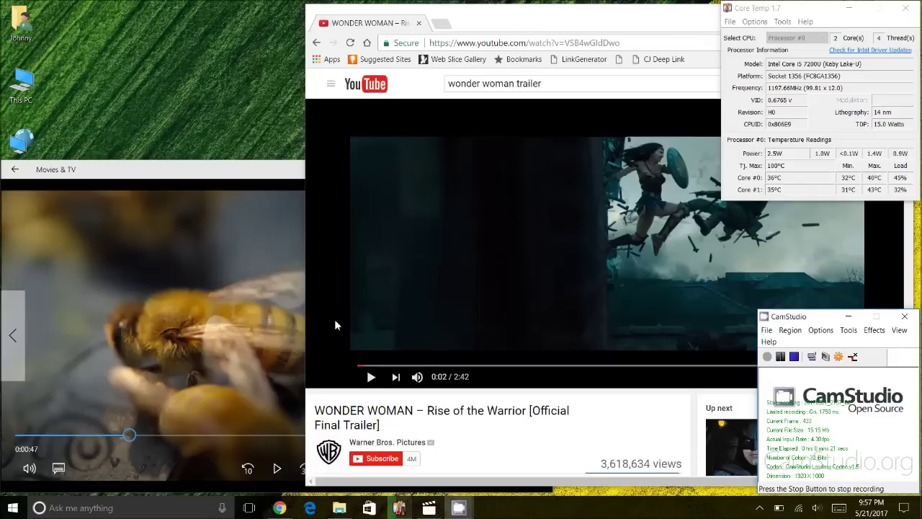
Step: Search 'power settings' and go from Power & sleep to the Control Panel power plans list
{"action": "left_click", "coordinate": [128, 507]}
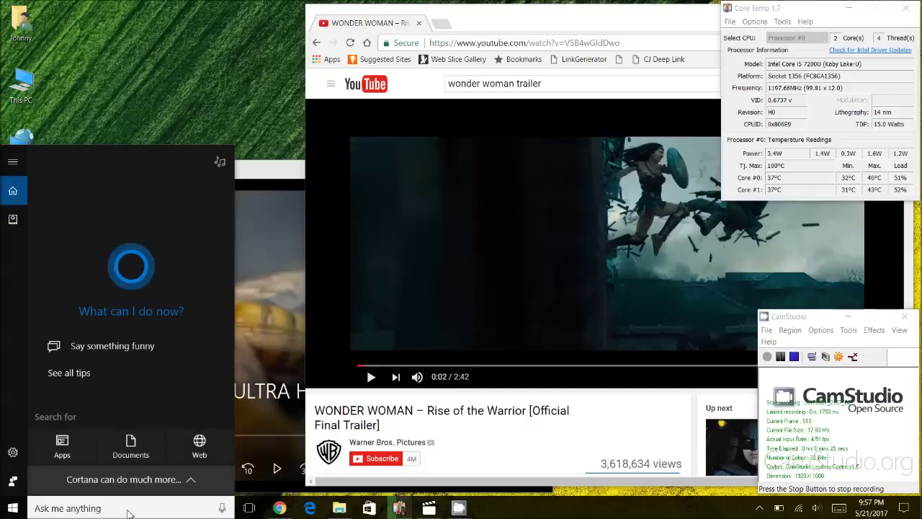
{"action": "type", "text": "power settings"}
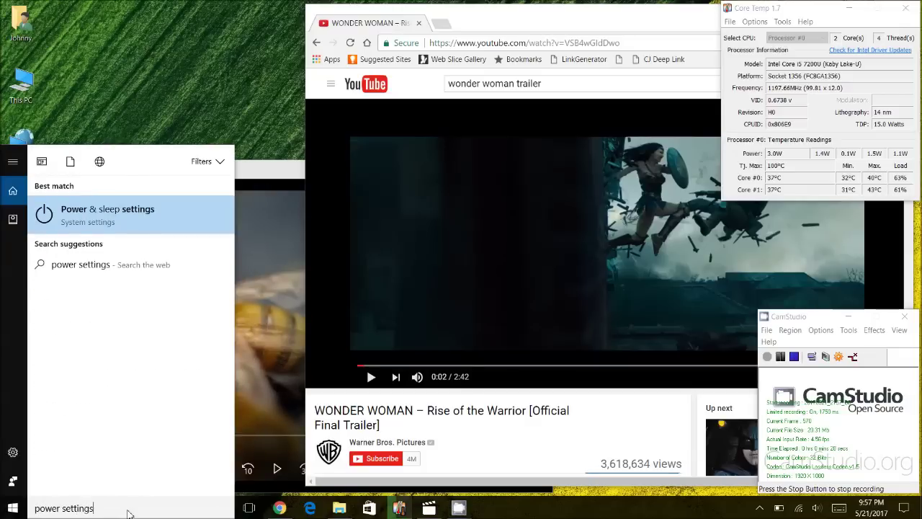
{"action": "key", "text": "Return"}
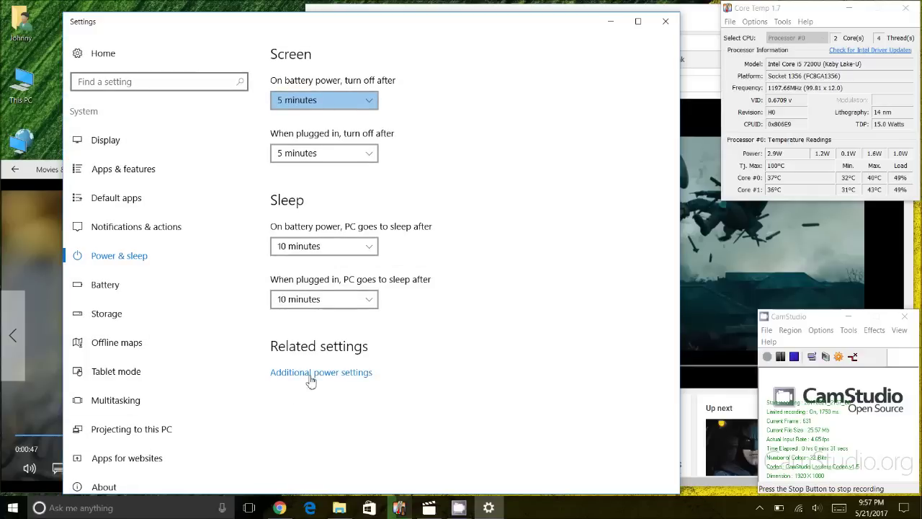
{"action": "left_click", "coordinate": [324, 377]}
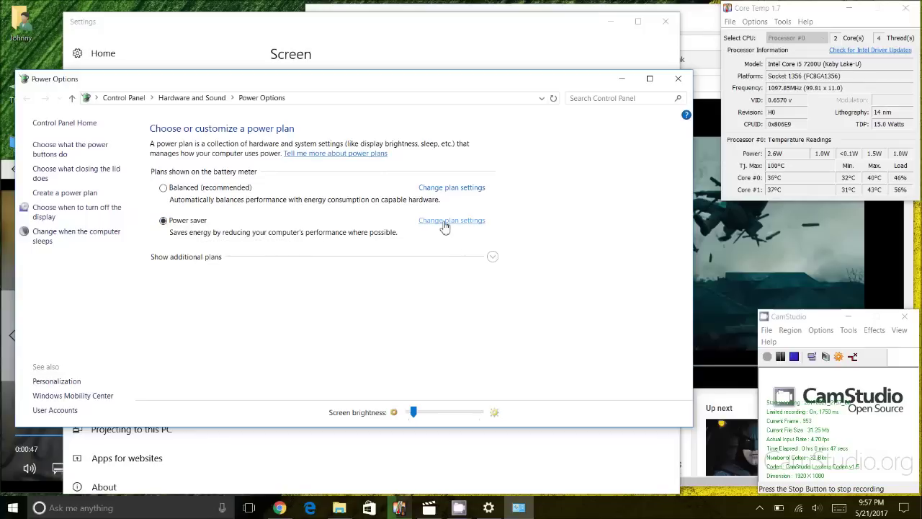
Step: Open the Power saver plan's advanced power settings and reposition the dialog for viewing
{"action": "left_click", "coordinate": [445, 224]}
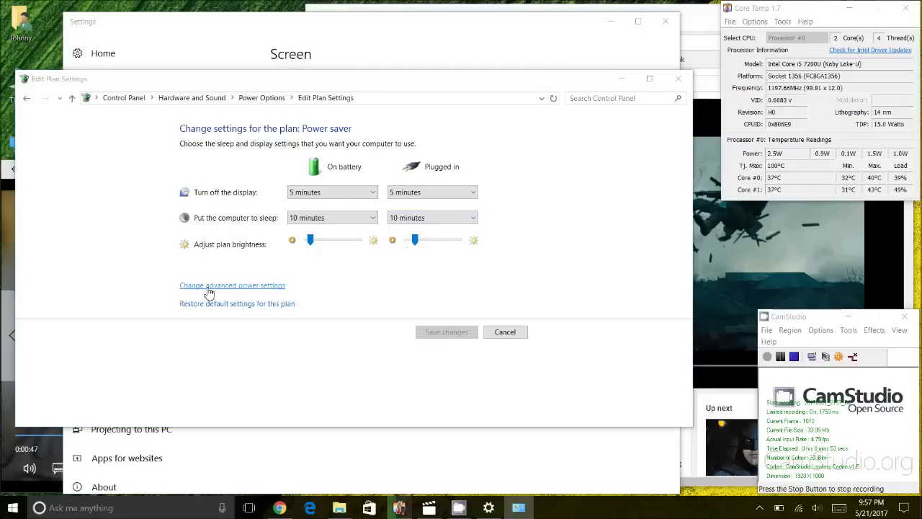
{"action": "left_click", "coordinate": [208, 287]}
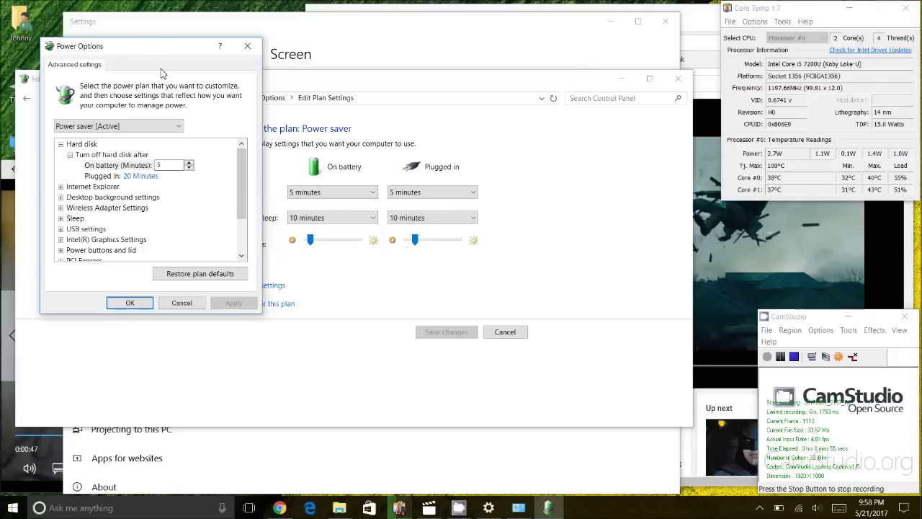
{"action": "left_click_drag", "start_coordinate": [145, 48], "coordinate": [367, 123]}
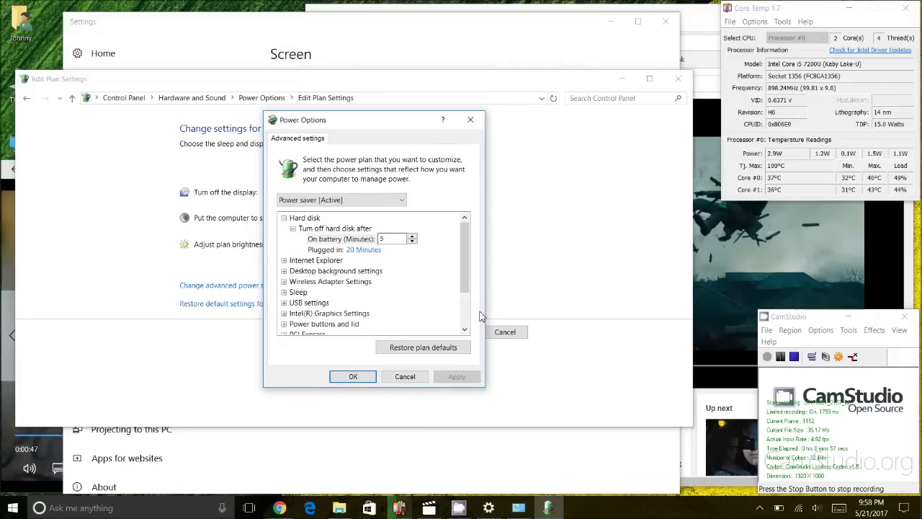
{"action": "scroll", "coordinate": [466, 324], "scroll_direction": "down", "scroll_amount": 2}
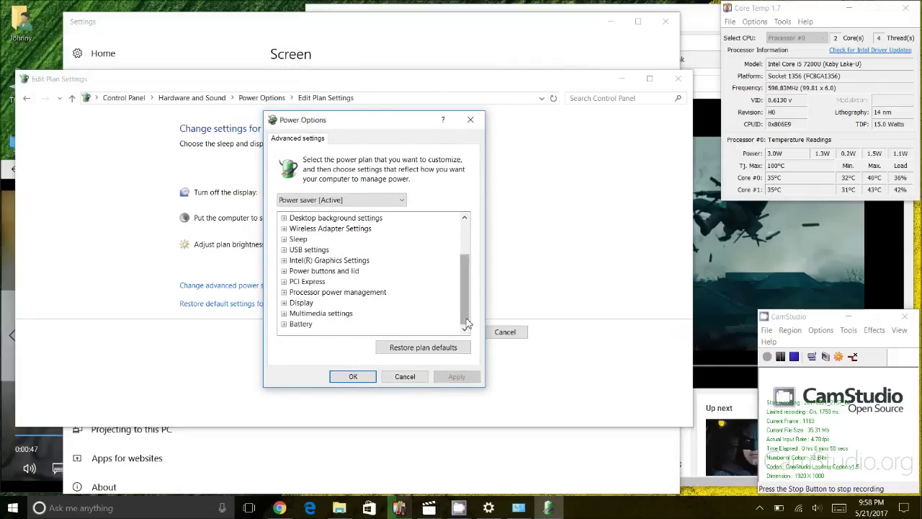
Step: Expand Processor power management > Maximum processor state and check the on-battery and plugged-in values
{"action": "left_click", "coordinate": [283, 292]}
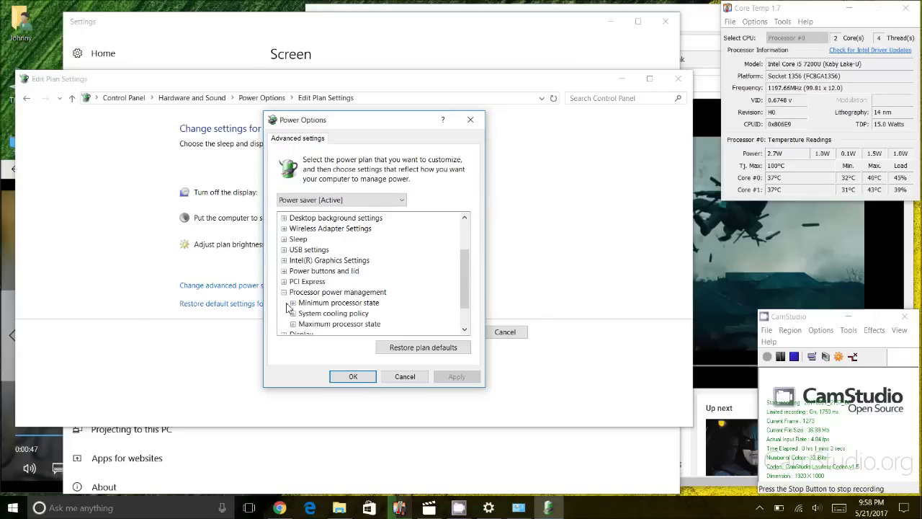
{"action": "left_click", "coordinate": [306, 326]}
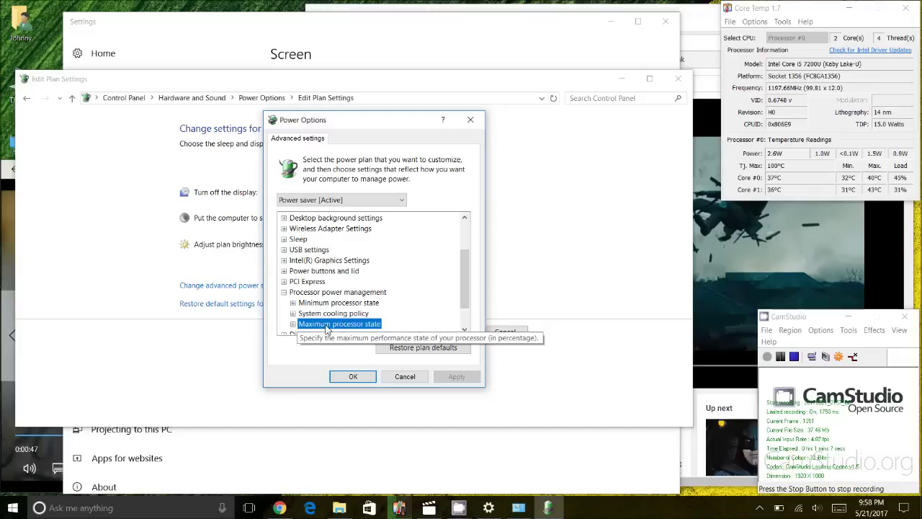
{"action": "left_click", "coordinate": [292, 324]}
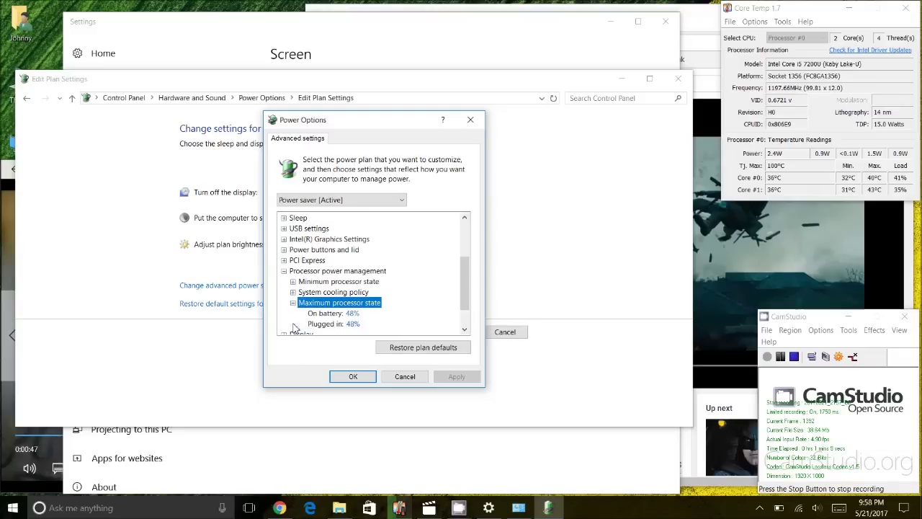
{"action": "left_click", "coordinate": [322, 317]}
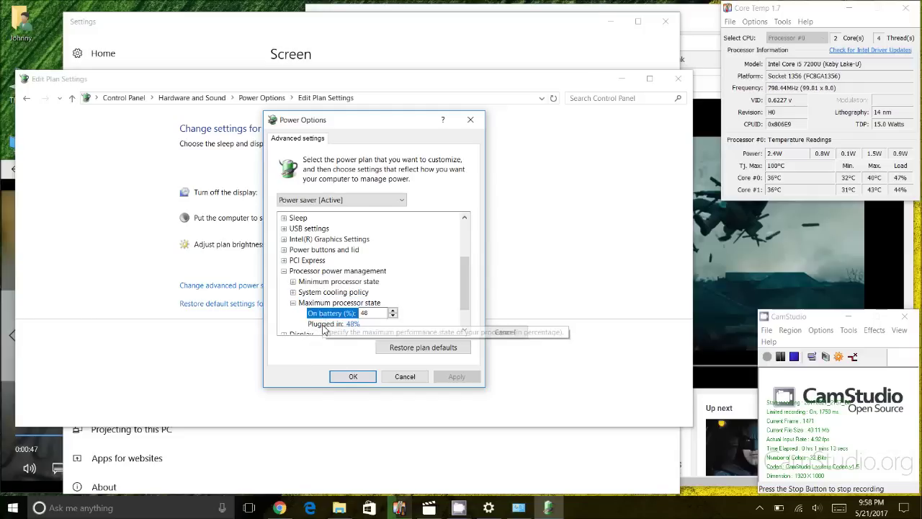
{"action": "left_click", "coordinate": [318, 325]}
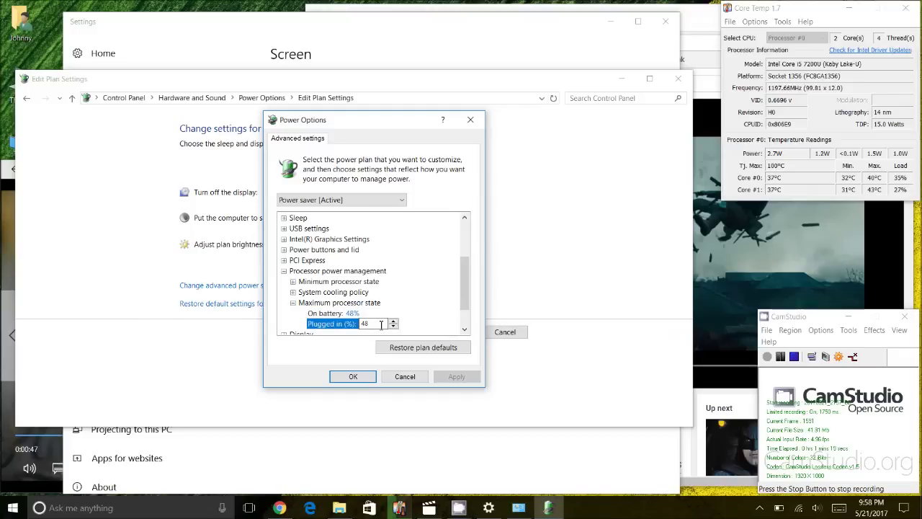
{"action": "left_click", "coordinate": [332, 315]}
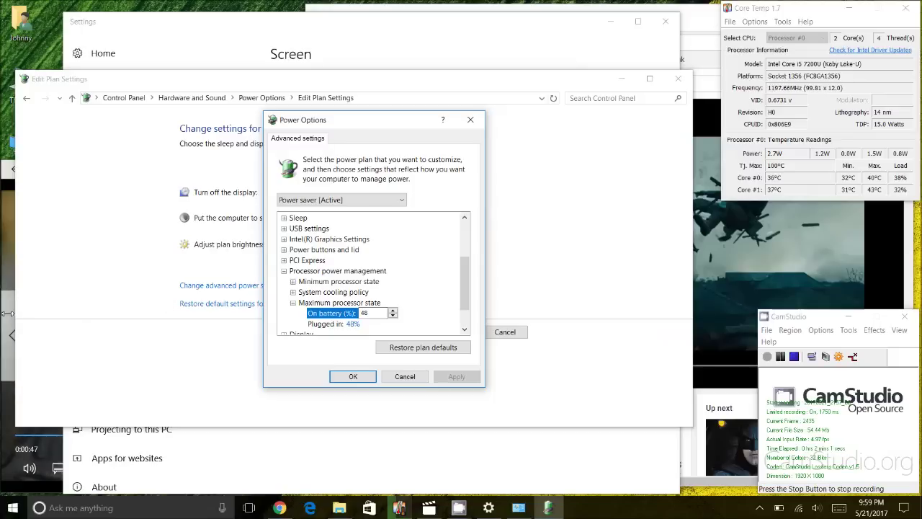
Step: Bring the Movies & TV Honey Bees 4K video in front of the Power Options dialog
{"action": "left_click", "coordinate": [6, 268]}
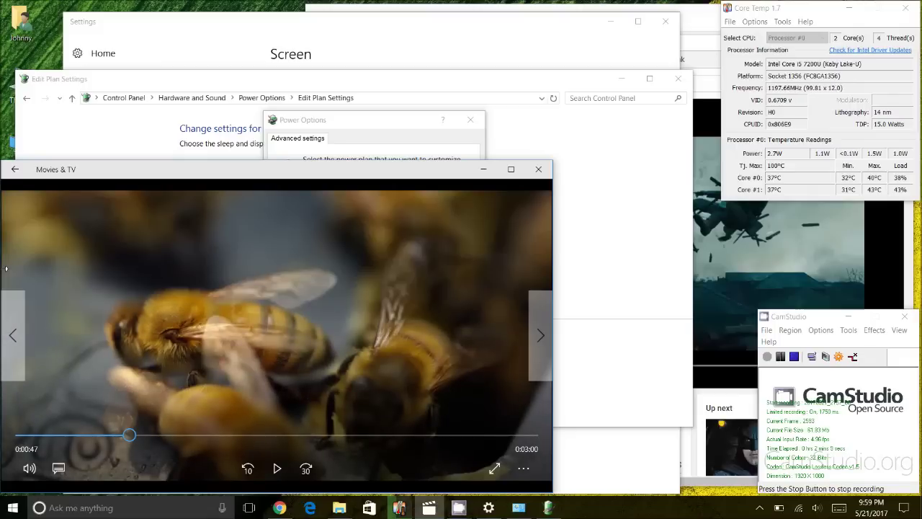
Step: Pause and resume the Wonder Woman trailer, then bring the honey bees video forward playing
{"action": "mouse_move", "coordinate": [155, 268]}
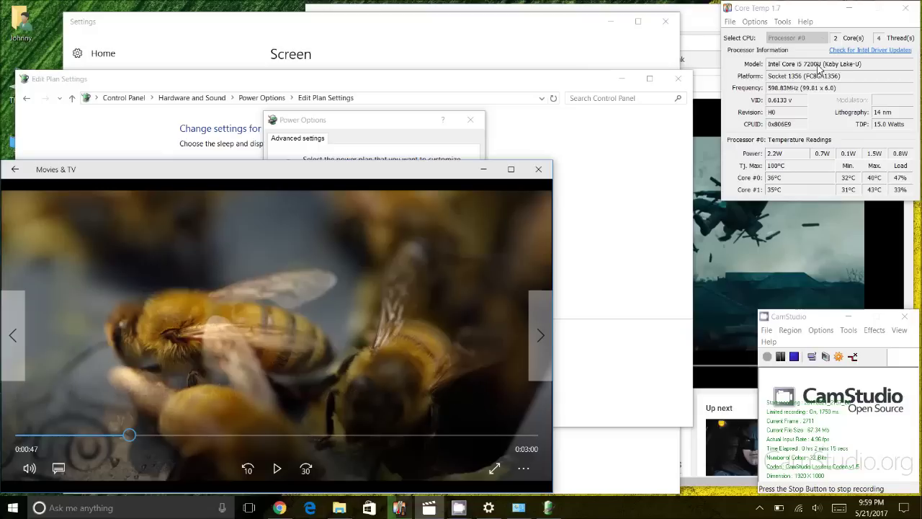
{"action": "left_click", "coordinate": [714, 117]}
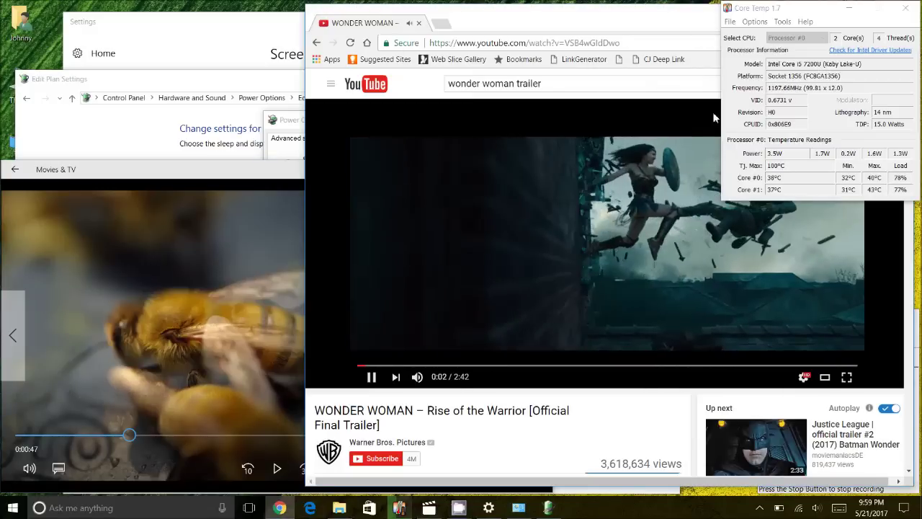
{"action": "left_click", "coordinate": [566, 250]}
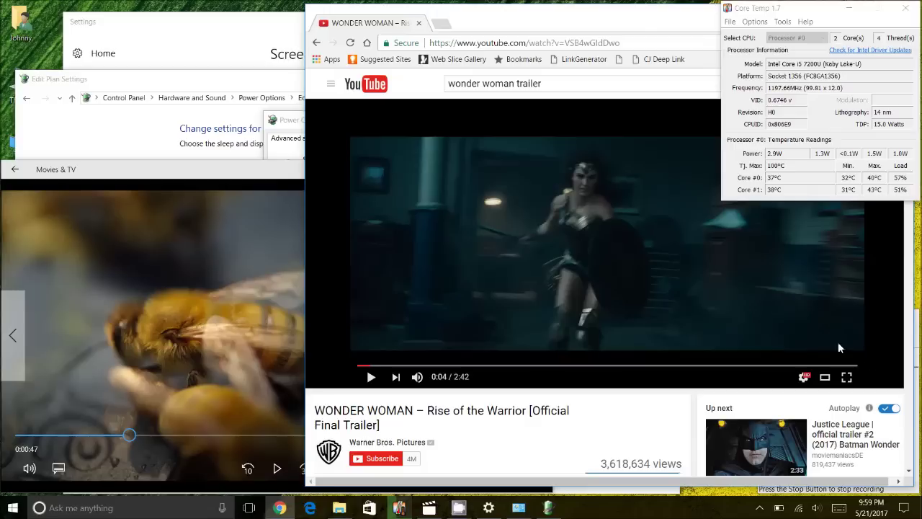
{"action": "left_click", "coordinate": [372, 378]}
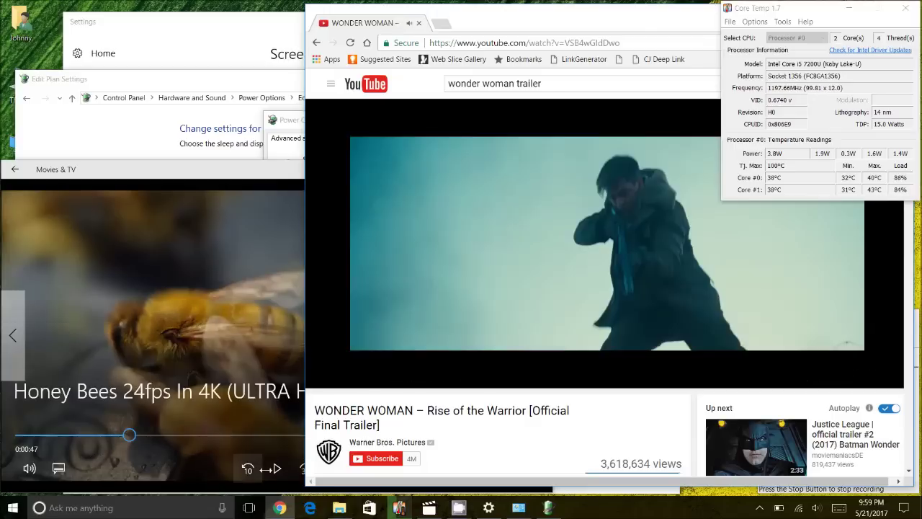
{"action": "left_click", "coordinate": [278, 467]}
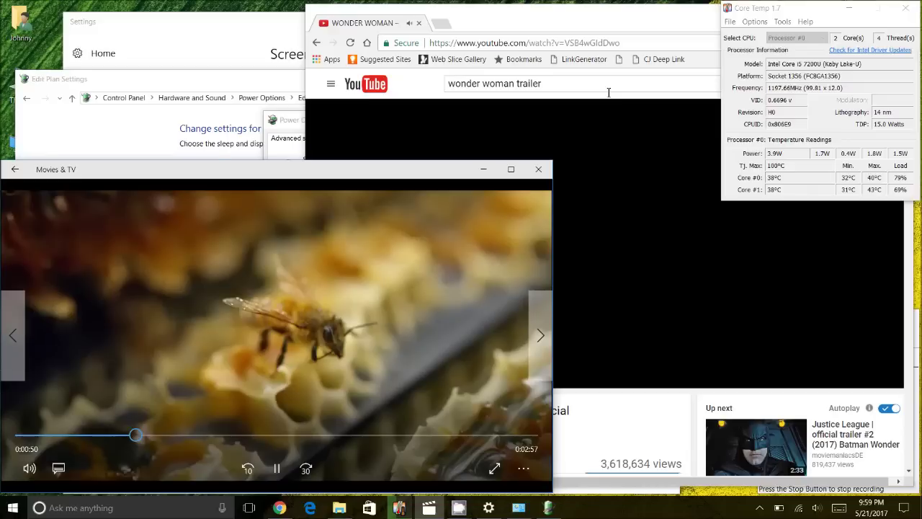
Step: Switch between the two video windows, playing the trailer from 0:19 and pausing it at 0:24
{"action": "left_click", "coordinate": [614, 82]}
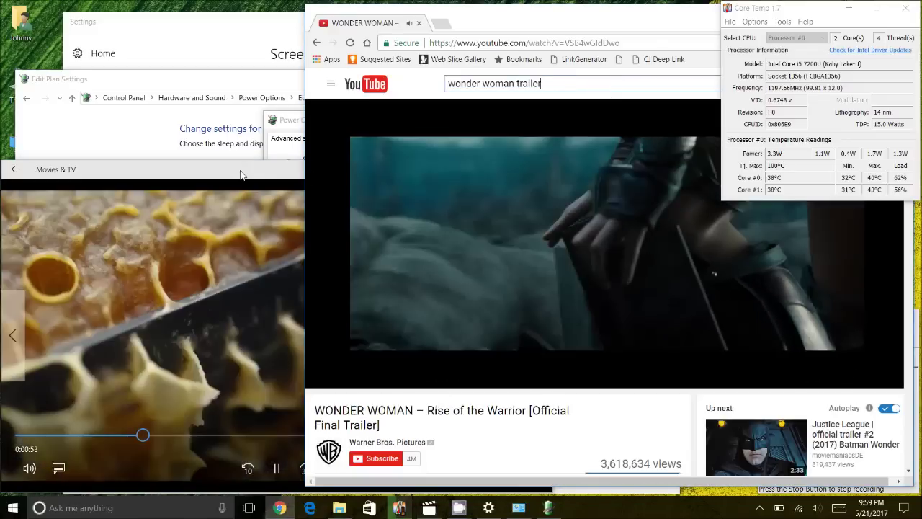
{"action": "left_click", "coordinate": [232, 174]}
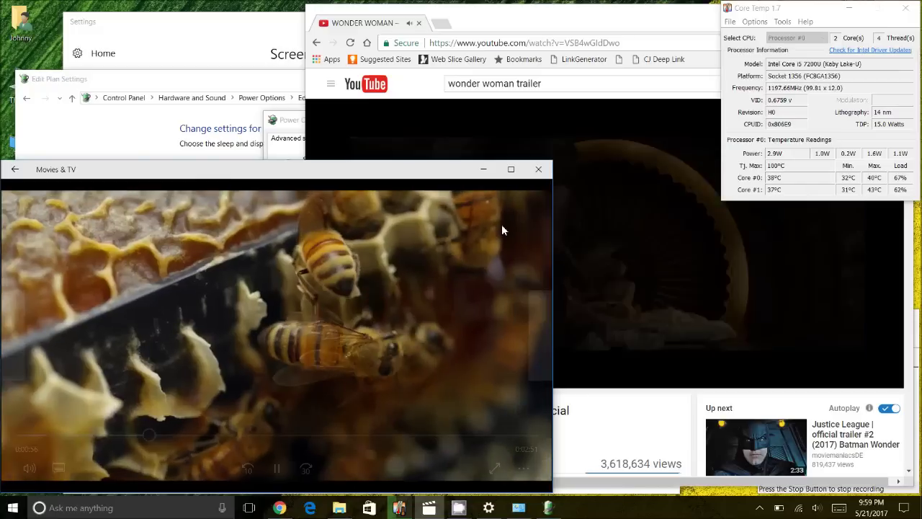
{"action": "left_click", "coordinate": [628, 286]}
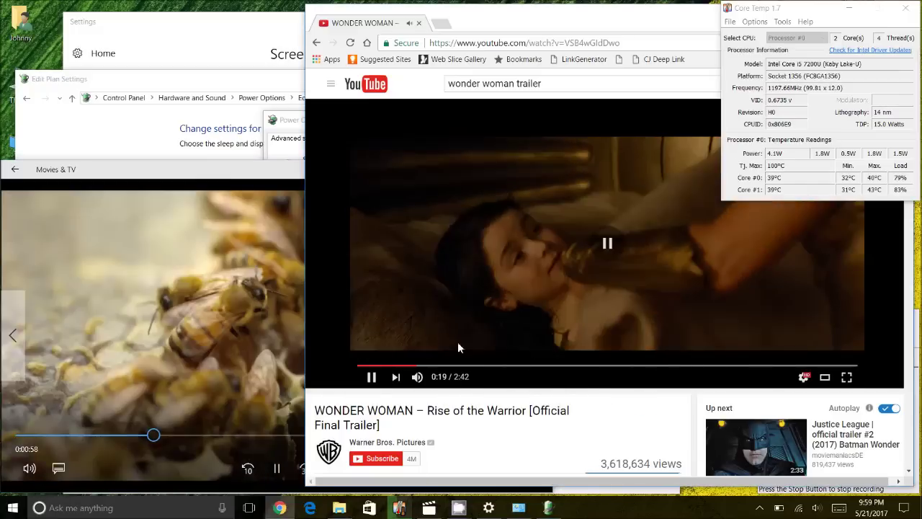
{"action": "left_click", "coordinate": [370, 377]}
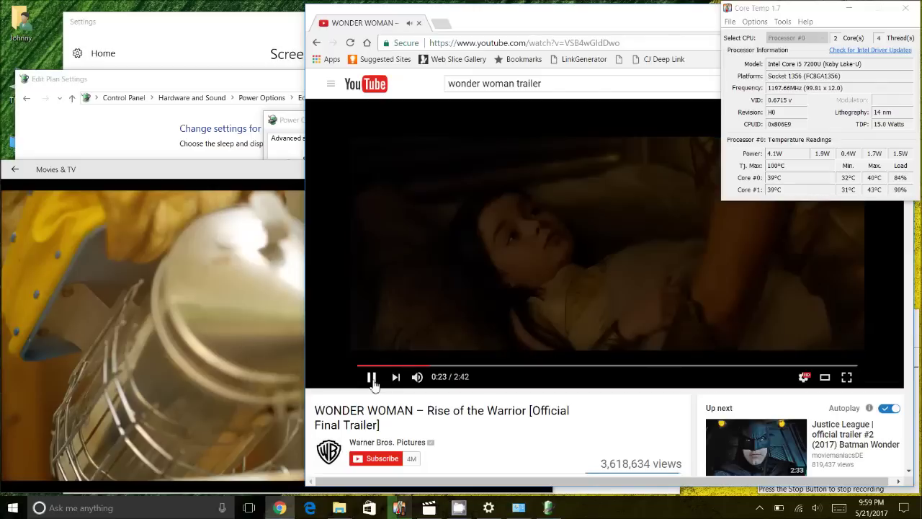
{"action": "left_click", "coordinate": [371, 378]}
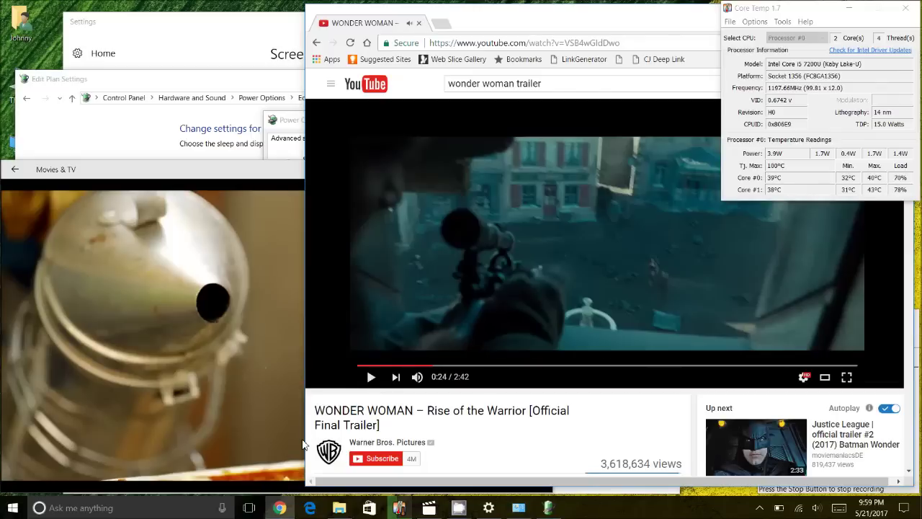
Step: Pause the honey bees video and the Wonder Woman trailer, then bring the power settings forward
{"action": "mouse_move", "coordinate": [272, 467]}
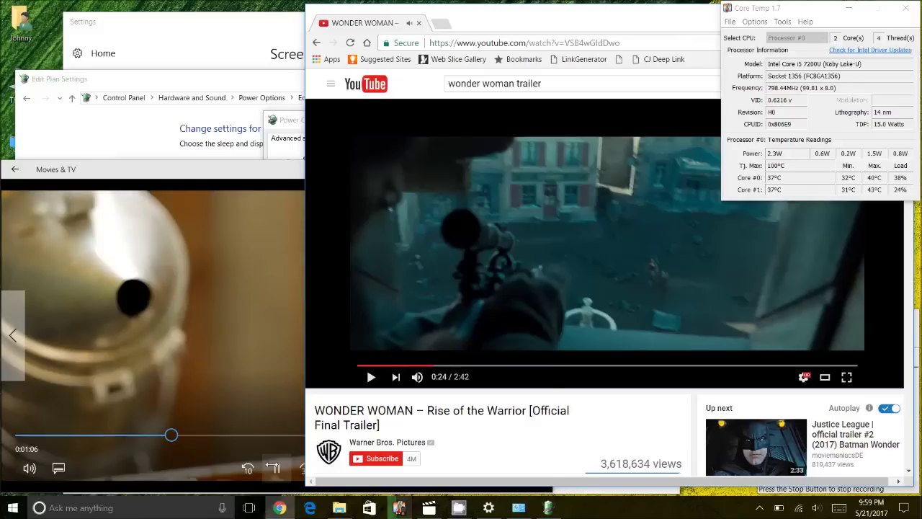
{"action": "left_click", "coordinate": [272, 466]}
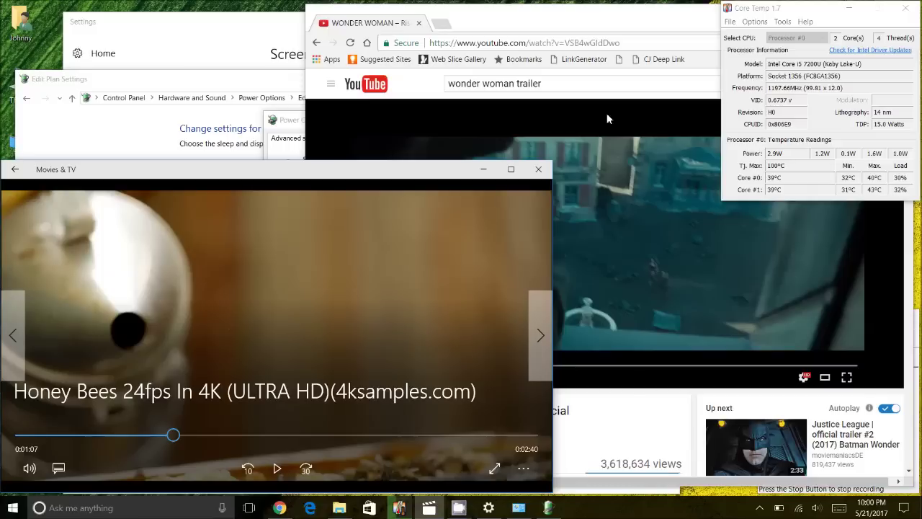
{"action": "left_click", "coordinate": [582, 111]}
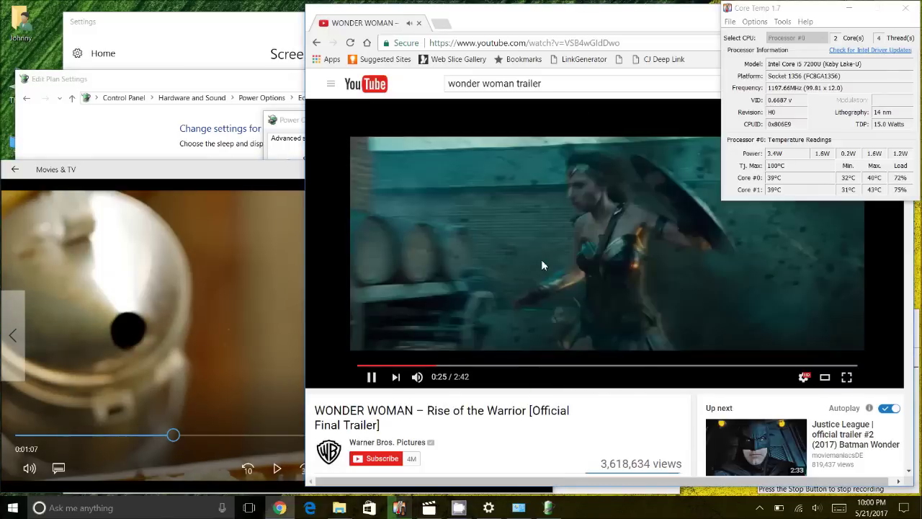
{"action": "left_click", "coordinate": [542, 265]}
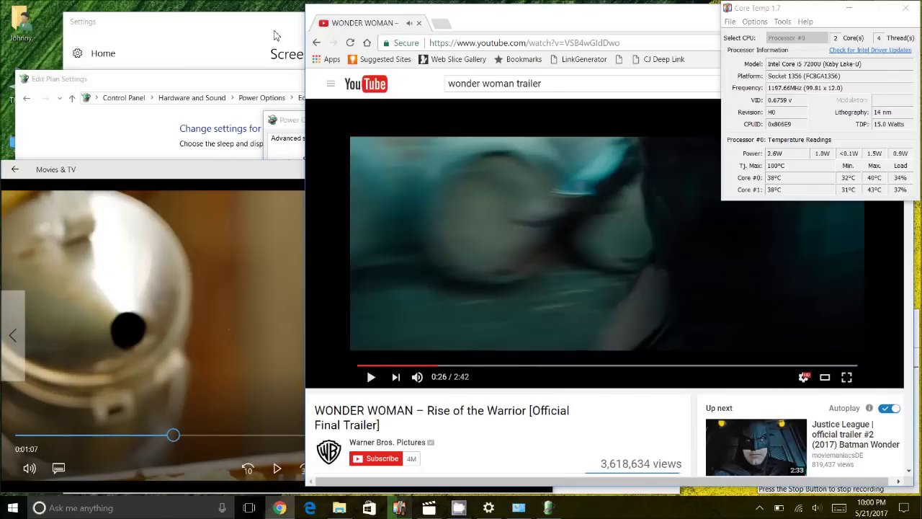
{"action": "left_click", "coordinate": [292, 127]}
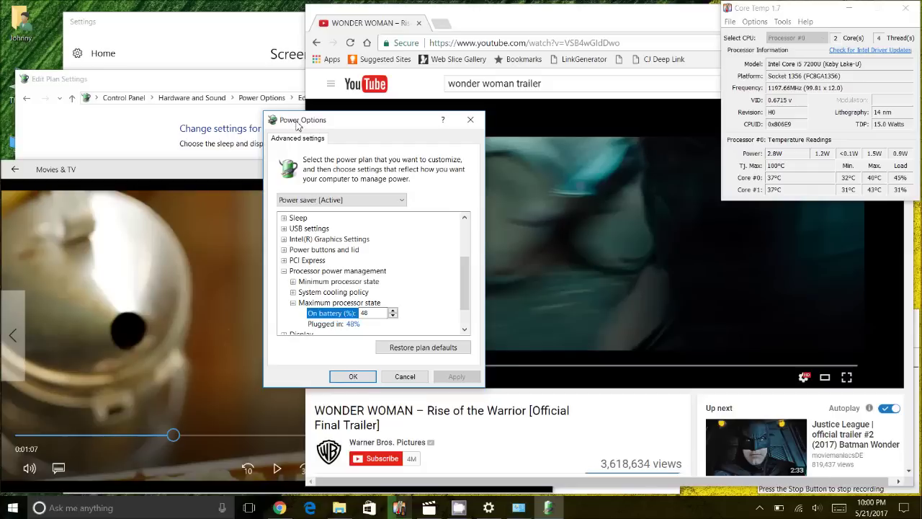
Step: Move the advanced settings dialog up-left and scroll its list, keeping maximum processor state at 48%
{"action": "left_click_drag", "start_coordinate": [297, 127], "coordinate": [255, 58]}
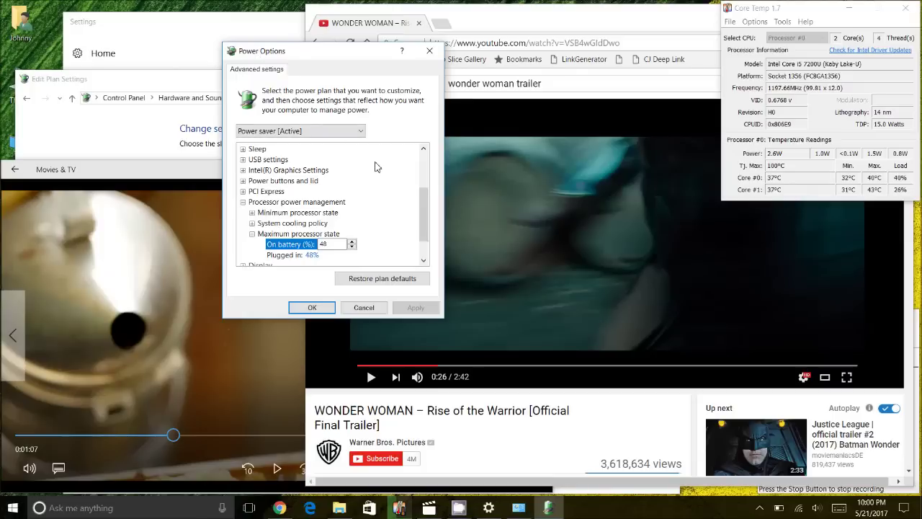
{"action": "scroll", "coordinate": [424, 219], "scroll_direction": "down", "scroll_amount": 1}
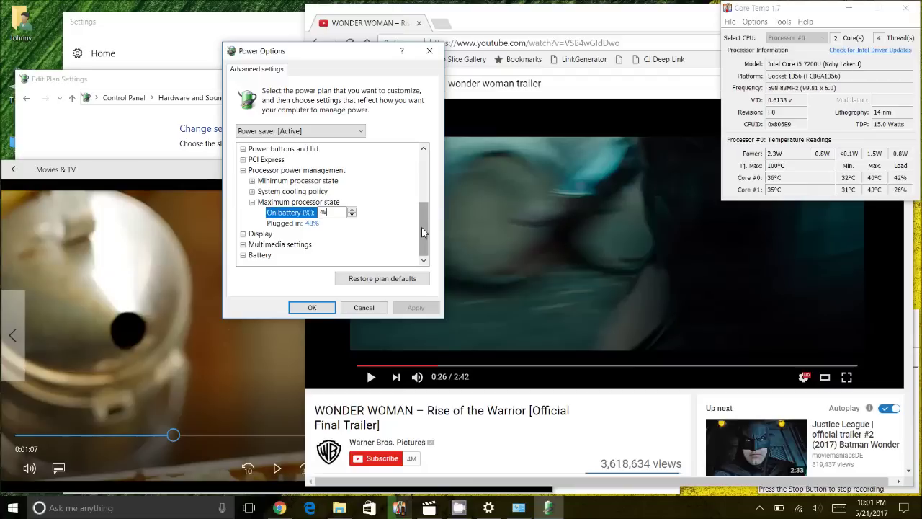
{"action": "left_click_drag", "start_coordinate": [421, 227], "coordinate": [420, 174]}
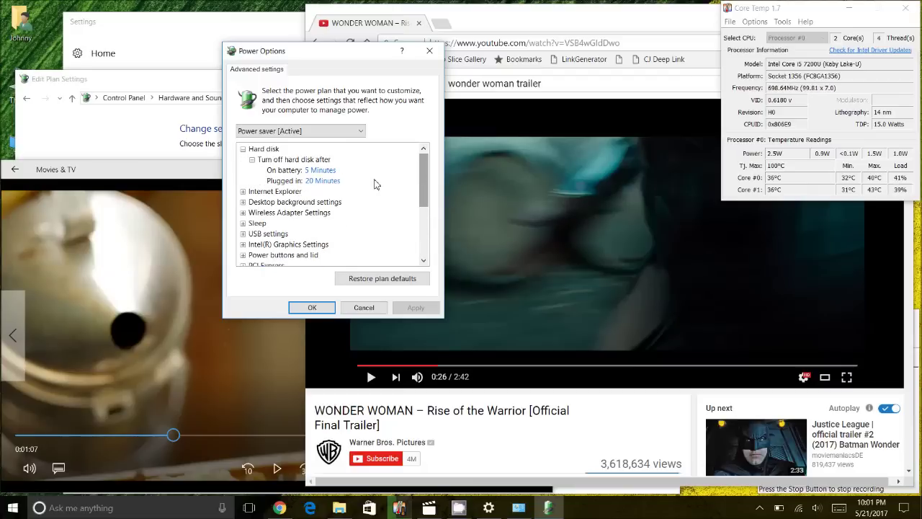
Step: Review the Wireless Adapter Power Saving Mode values and the 48% processor caps, then close the dialog
{"action": "left_click", "coordinate": [243, 214]}
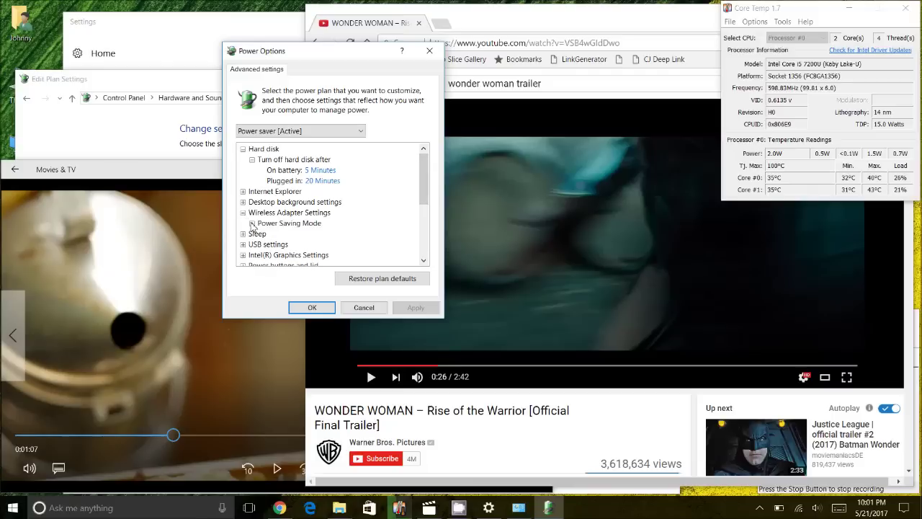
{"action": "left_click", "coordinate": [252, 223]}
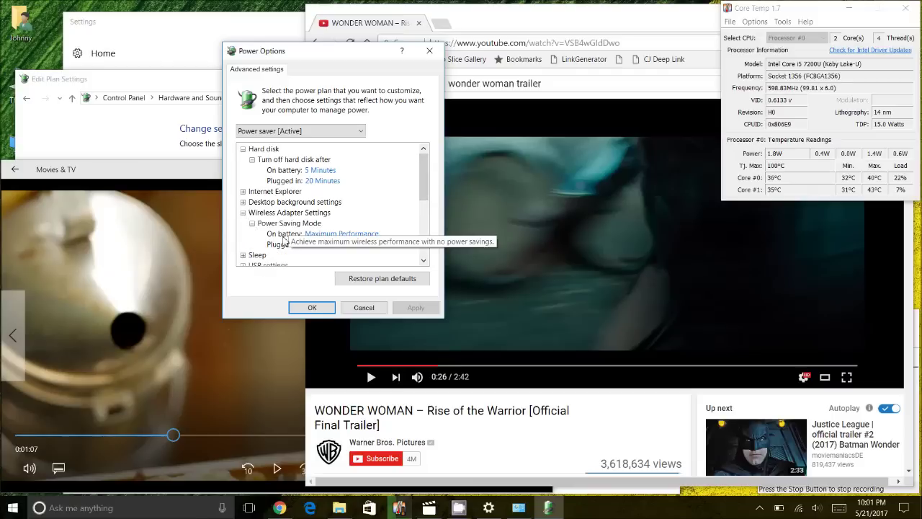
{"action": "left_click", "coordinate": [284, 237]}
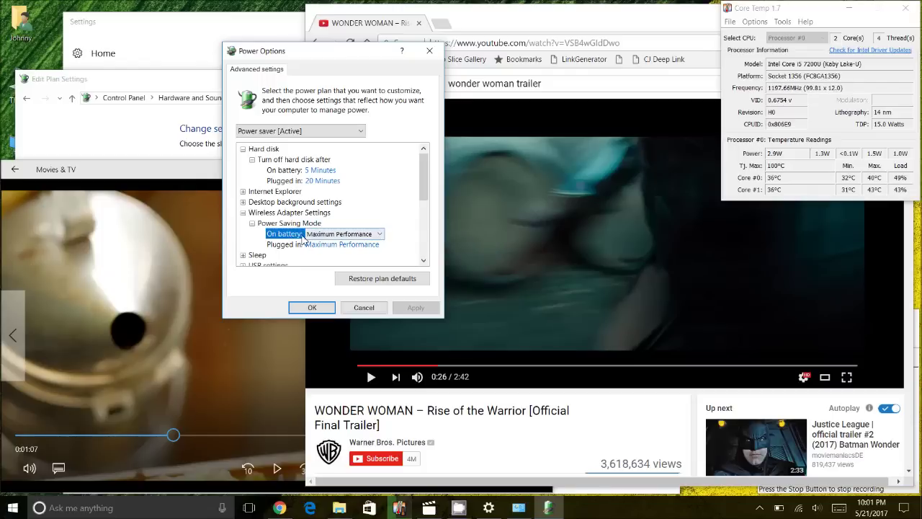
{"action": "left_click", "coordinate": [271, 214]}
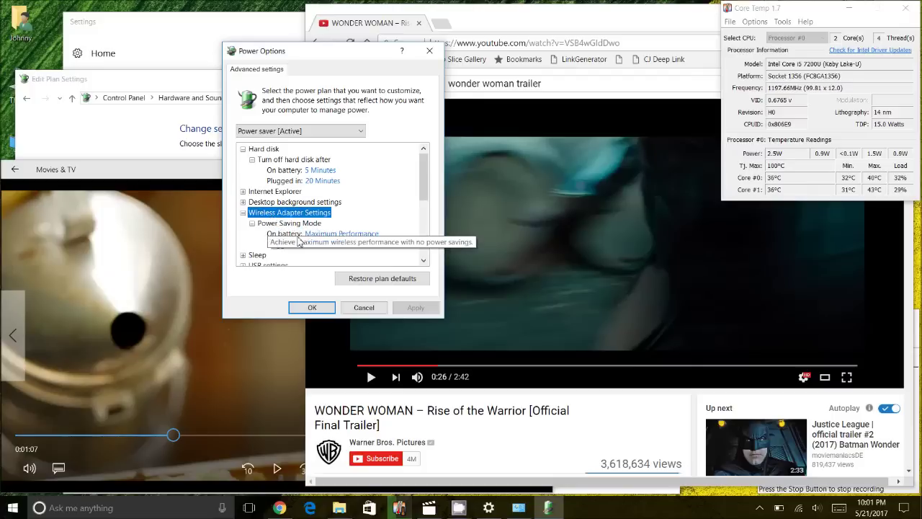
{"action": "left_click_drag", "start_coordinate": [421, 201], "coordinate": [421, 259]}
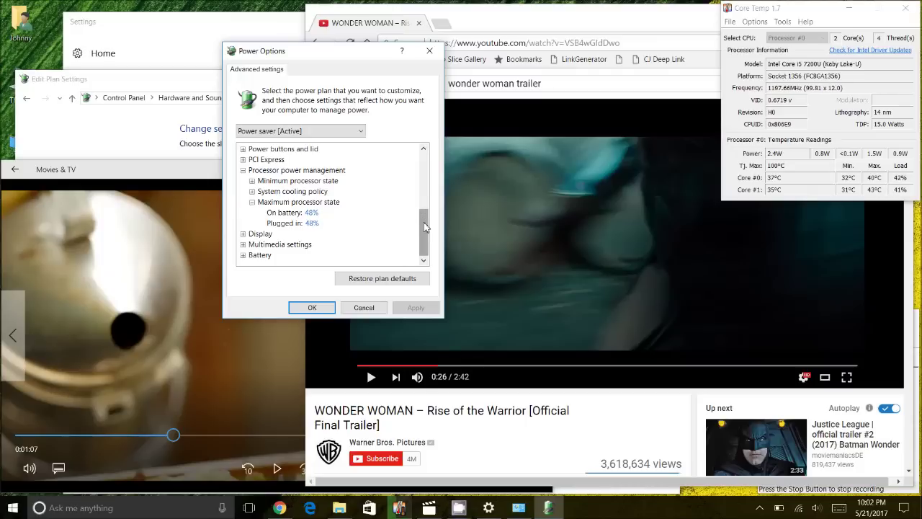
{"action": "left_click", "coordinate": [430, 52]}
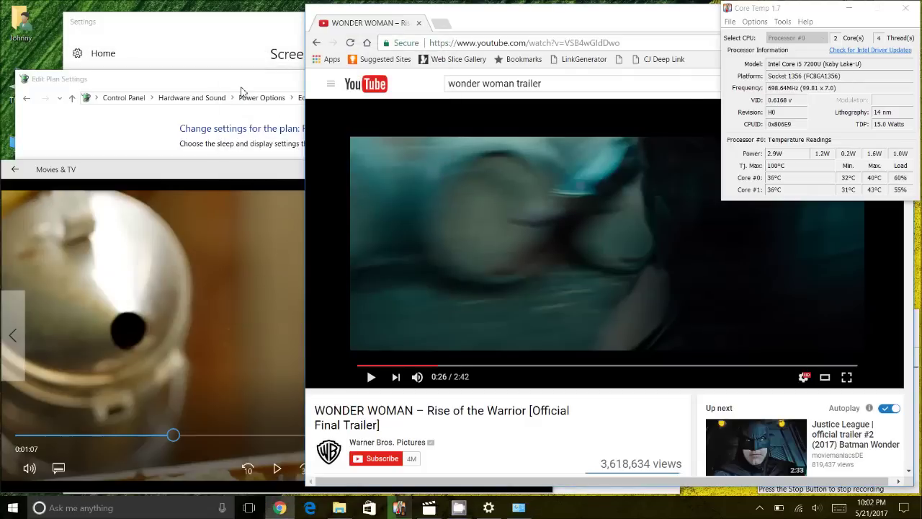
Step: Go back from Power saver's plan settings to the power plans list and reopen Power saver's settings
{"action": "left_click", "coordinate": [242, 90]}
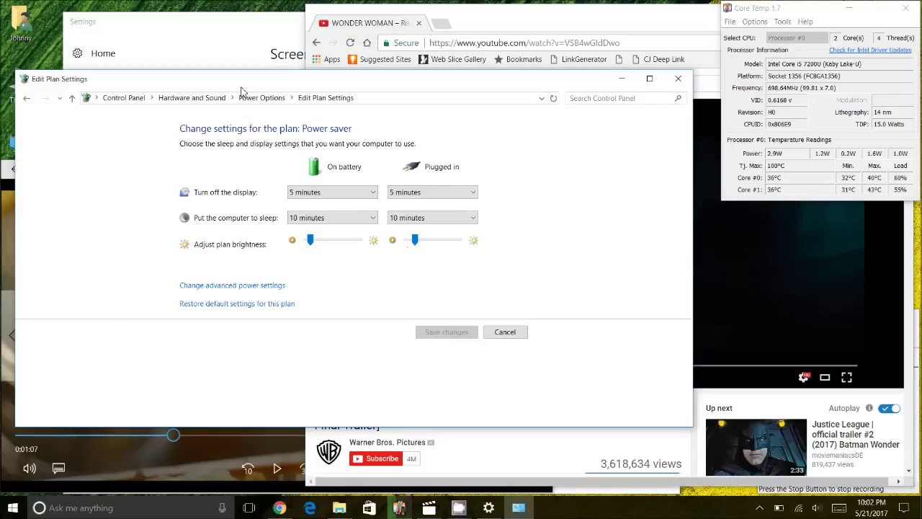
{"action": "left_click", "coordinate": [25, 100]}
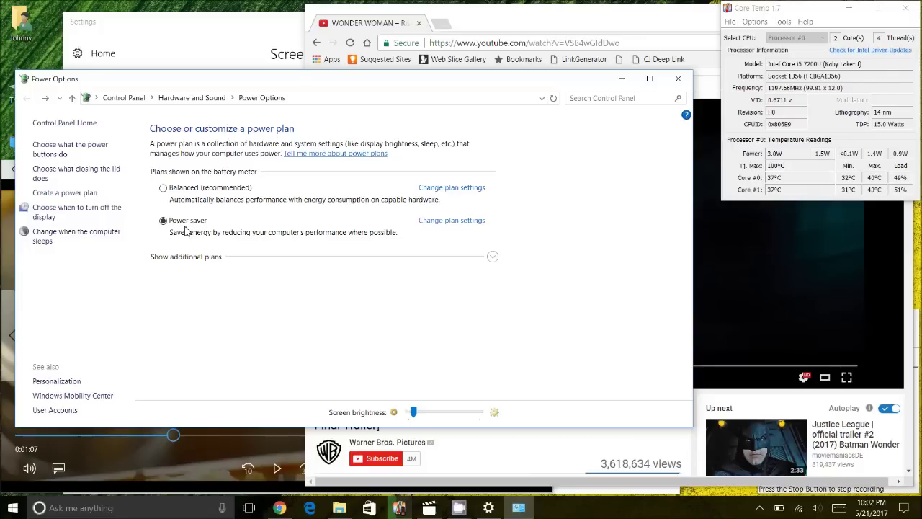
{"action": "left_click", "coordinate": [447, 221]}
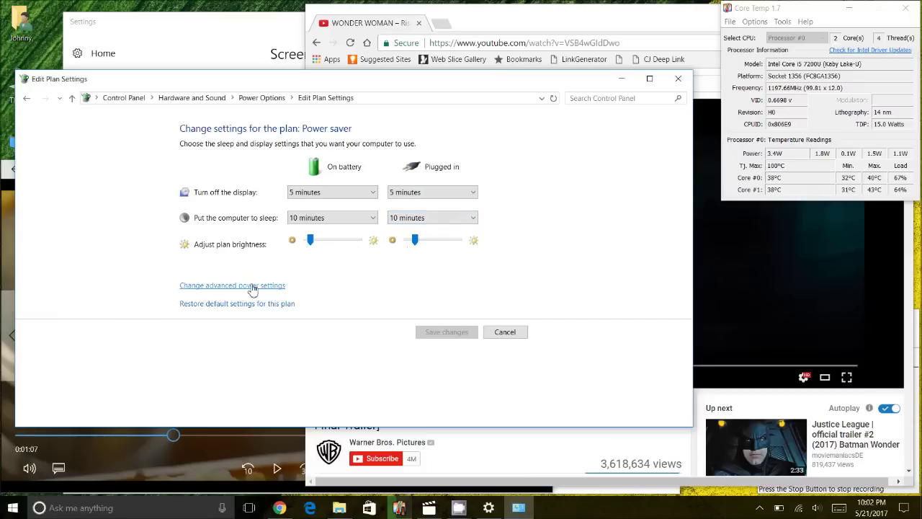
Step: Open the Power saver plan's advanced power settings dialog
{"action": "left_click", "coordinate": [252, 284]}
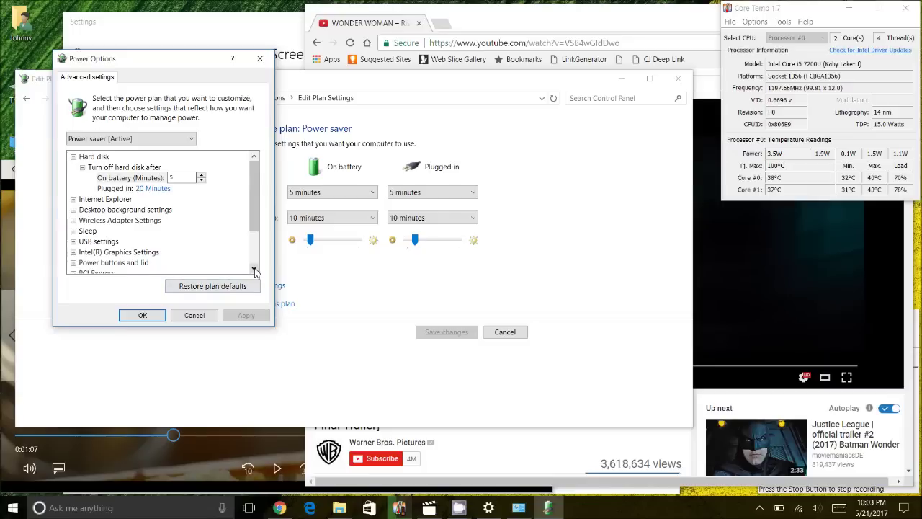
{"action": "left_click", "coordinate": [254, 270]}
{"action": "left_click", "coordinate": [255, 263]}
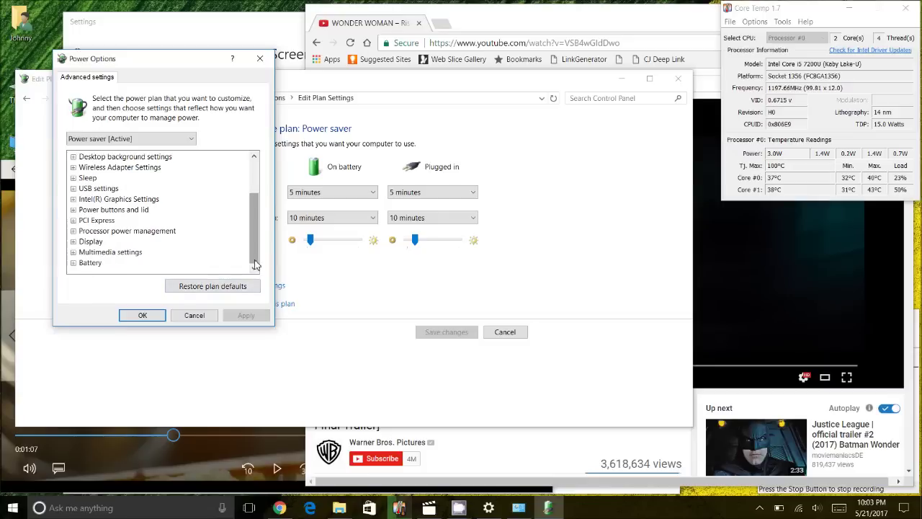
Step: Expand Processor power management > Maximum processor state and confirm 48% on battery and plugged in
{"action": "double_click", "coordinate": [92, 231]}
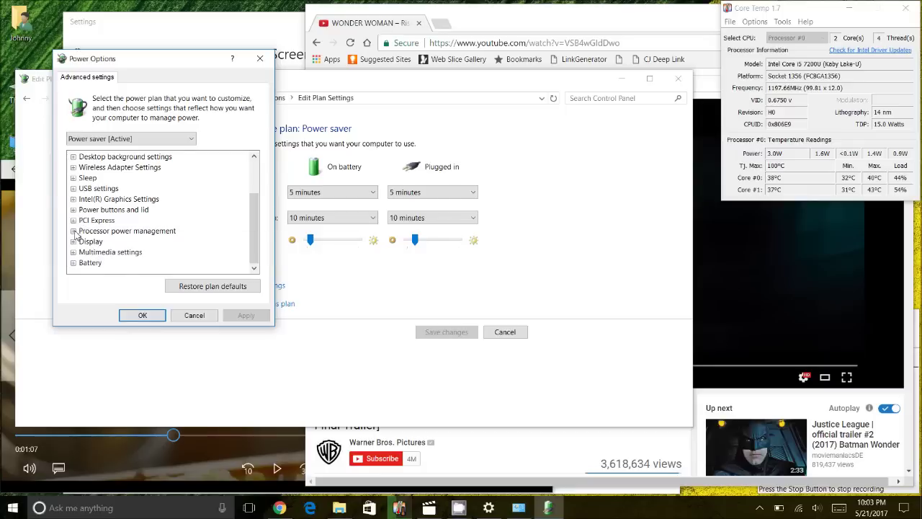
{"action": "double_click", "coordinate": [92, 264]}
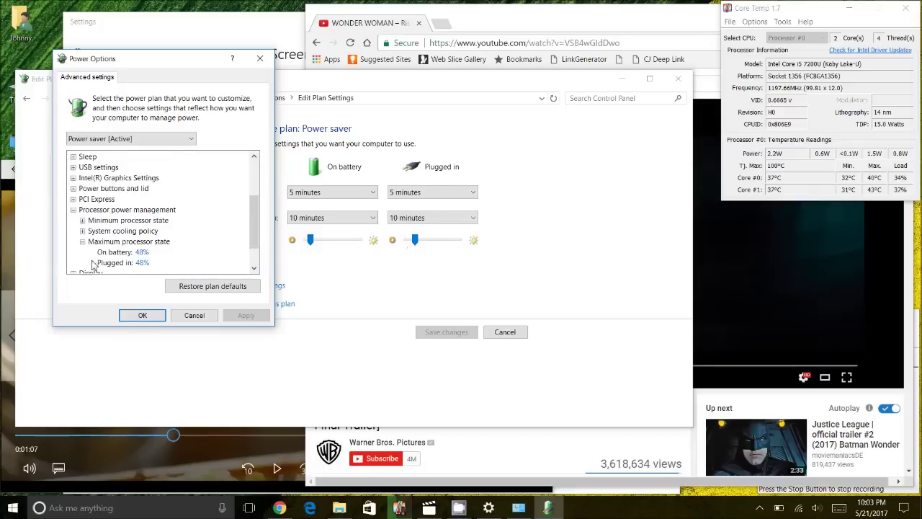
{"action": "left_click", "coordinate": [135, 245]}
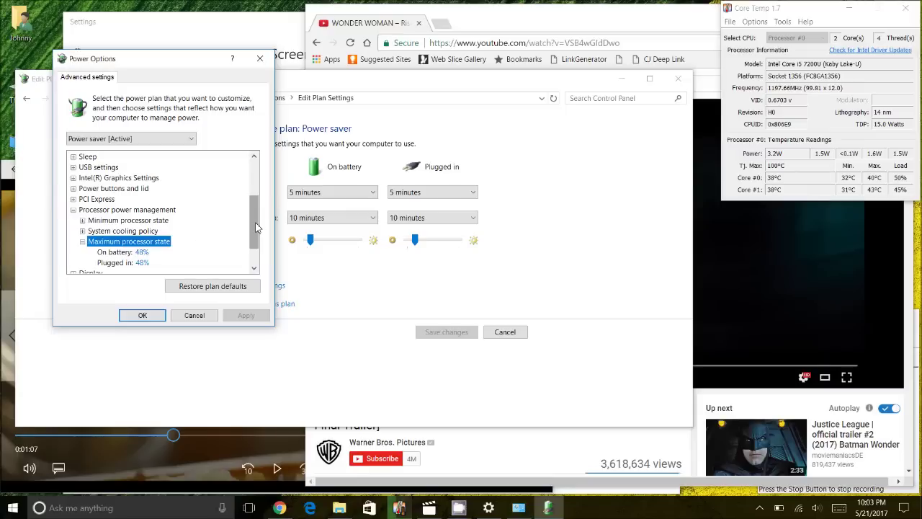
{"action": "left_click_drag", "start_coordinate": [256, 228], "coordinate": [255, 249]}
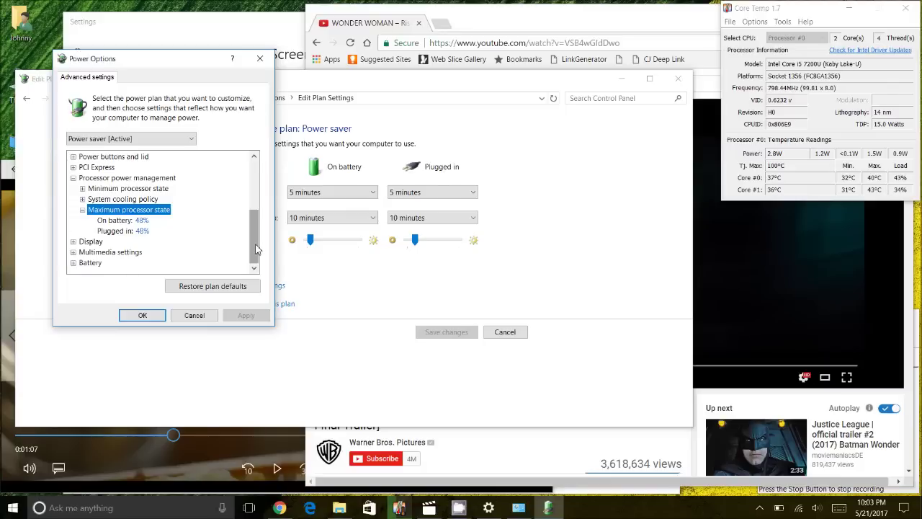
{"action": "left_click_drag", "start_coordinate": [255, 248], "coordinate": [254, 192]}
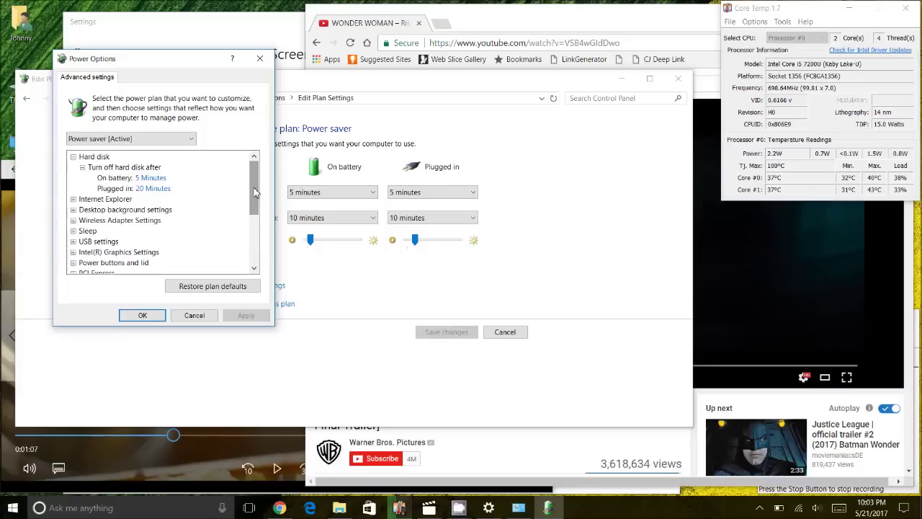